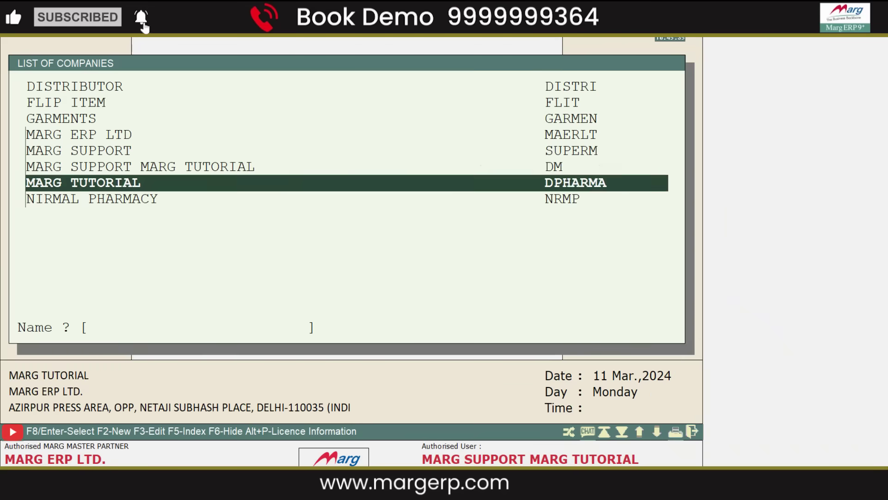
Step: Select MARG ERP LTD and start New Financial Year creation from the F8 menu
key(Up)
key(Up)
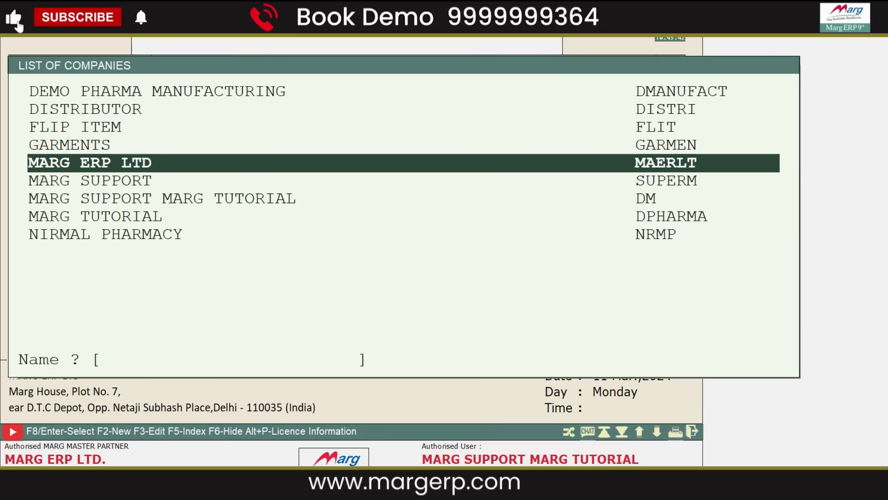
key(Return)
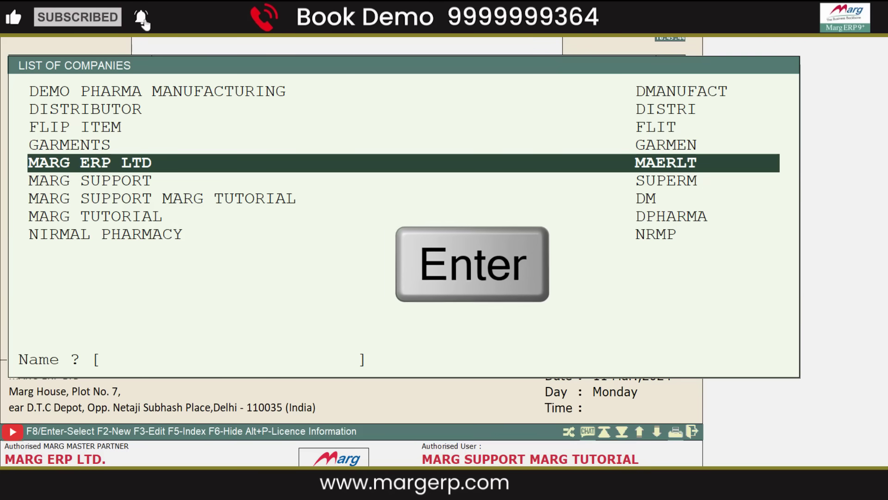
key(F8)
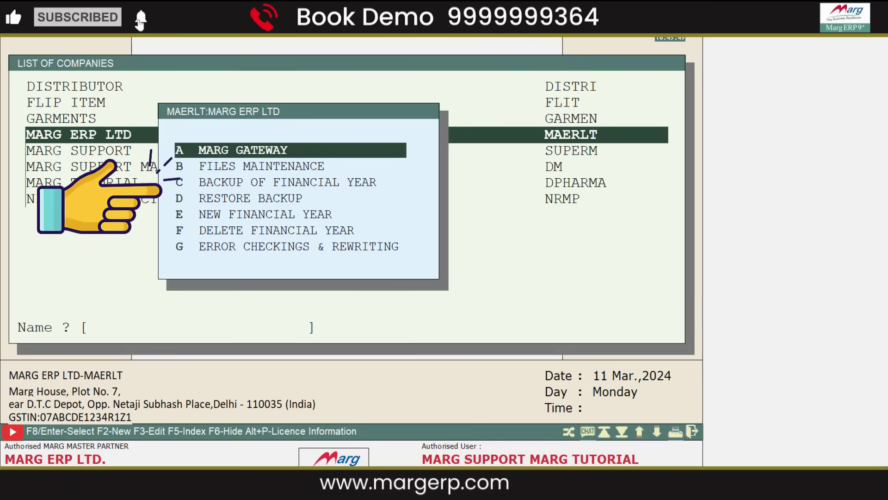
key(Down)
key(Down)
key(Down)
key(Down)
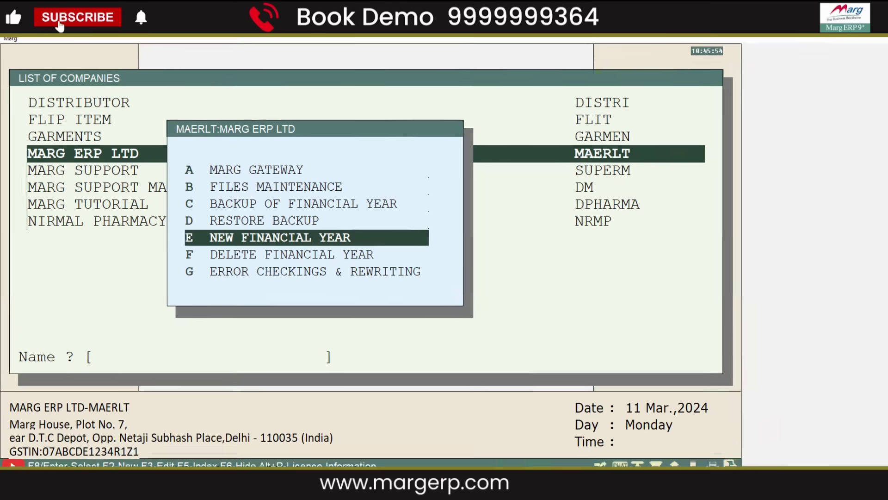
key(Return)
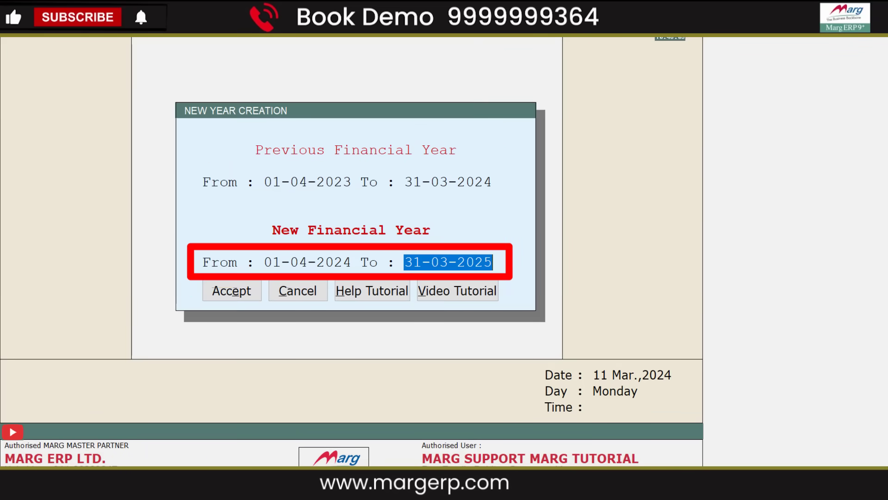
Step: Accept the 01-04-2024 to 31-03-2025 dates and confirm creating the new books
key(Return)
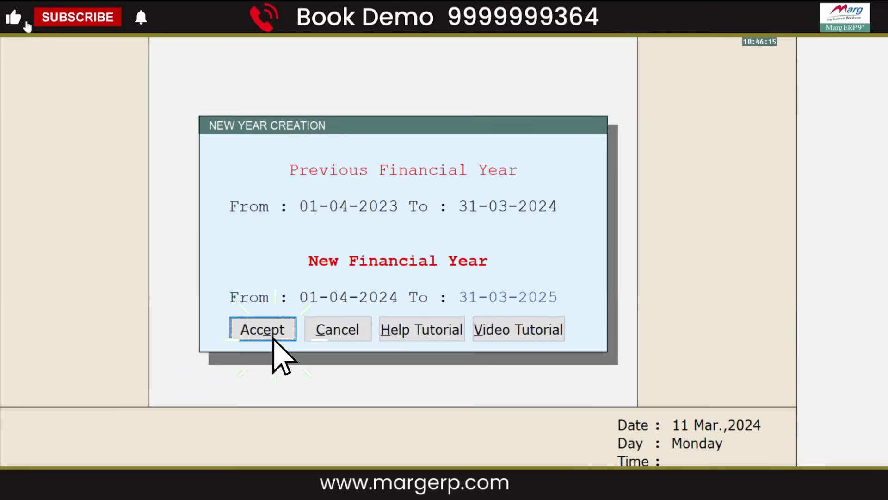
key(Return)
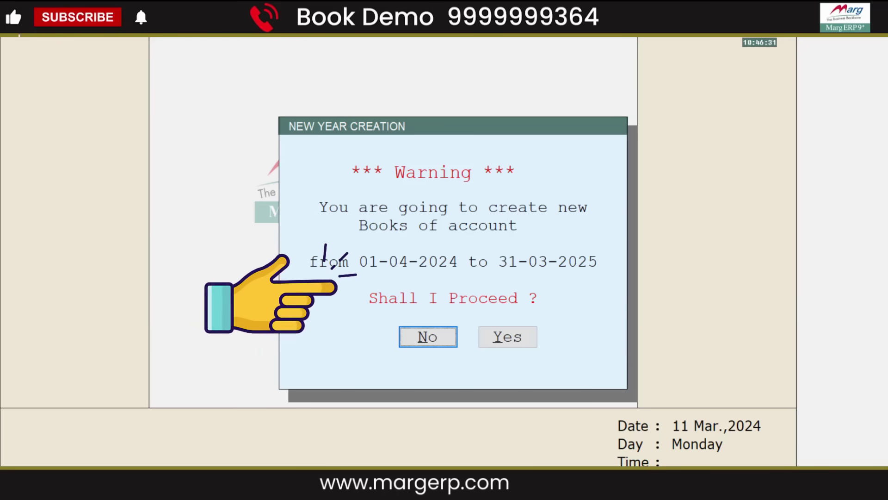
key(Right)
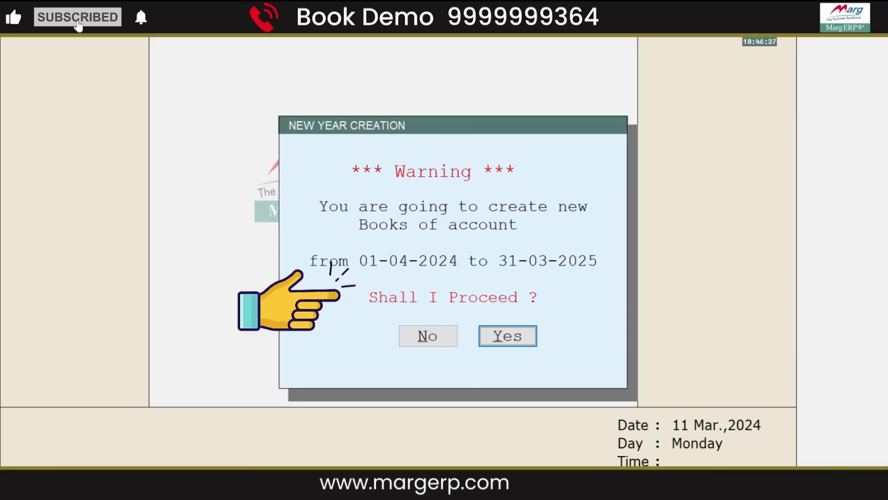
click(503, 350)
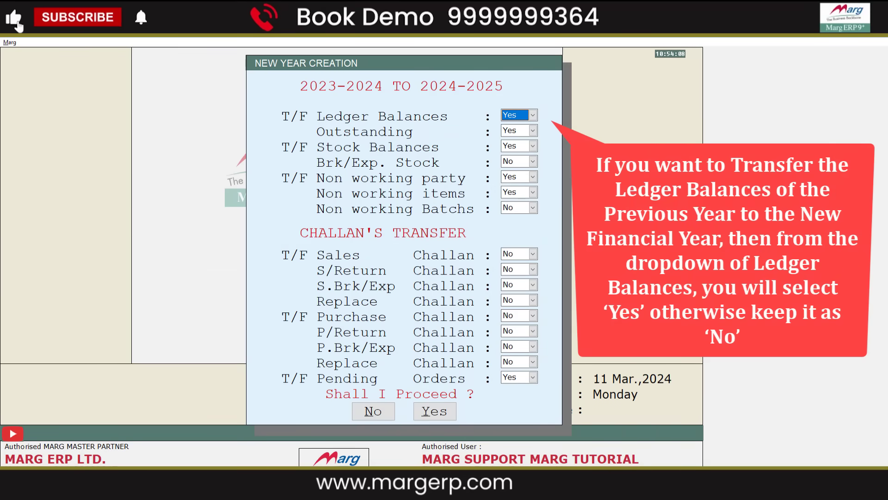
Step: Set ledger balances, outstanding and stock balances to Yes and breakage/expiry stock to No
key(alt+Down)
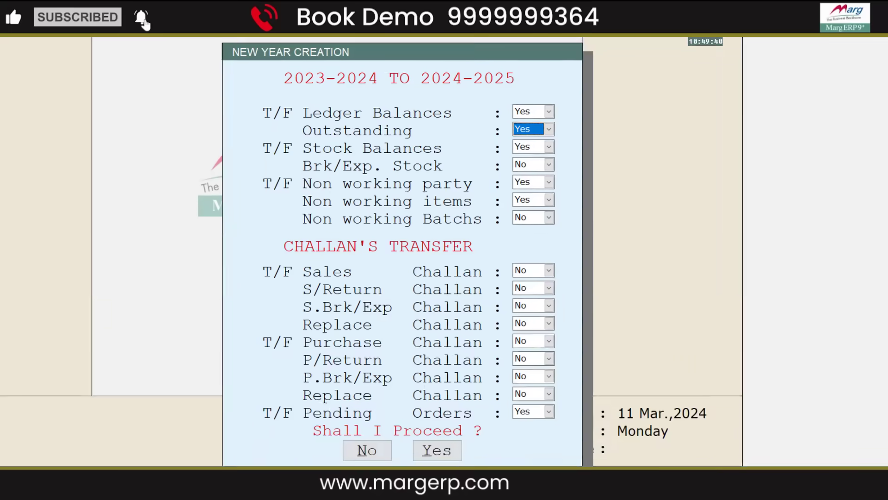
key(alt+Down)
key(Return)
key(alt+Down)
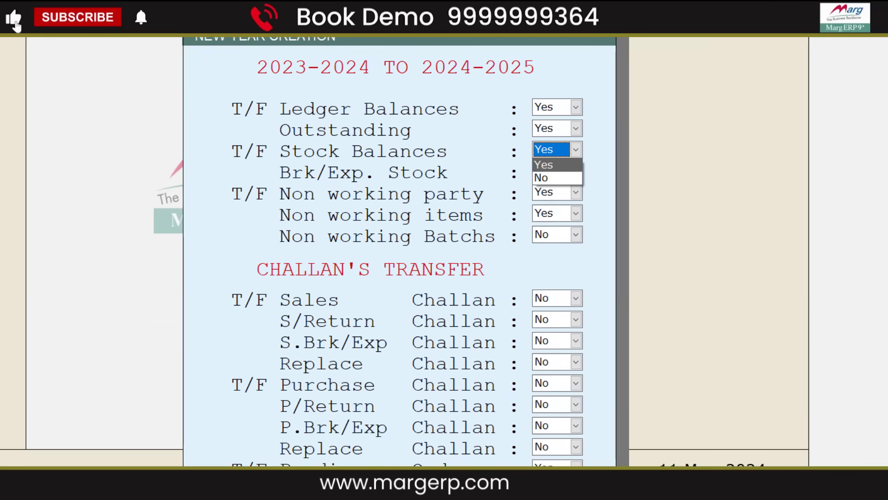
key(Return)
key(alt+Down)
key(Down)
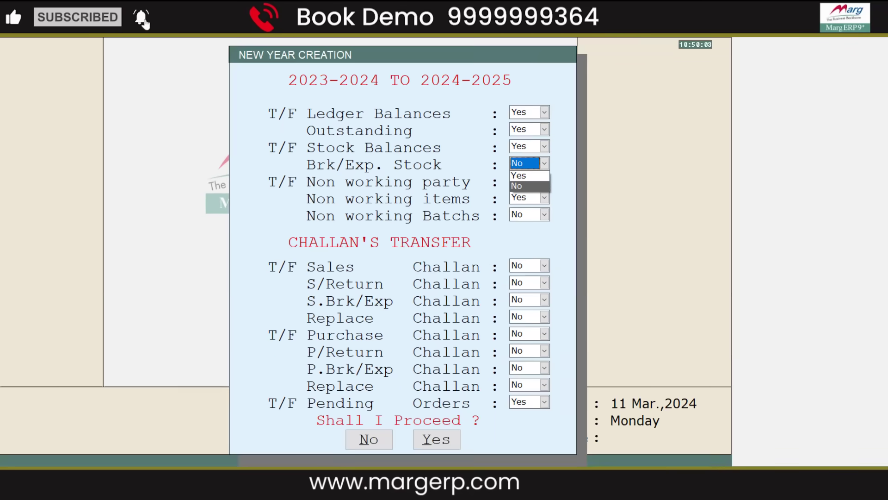
key(Return)
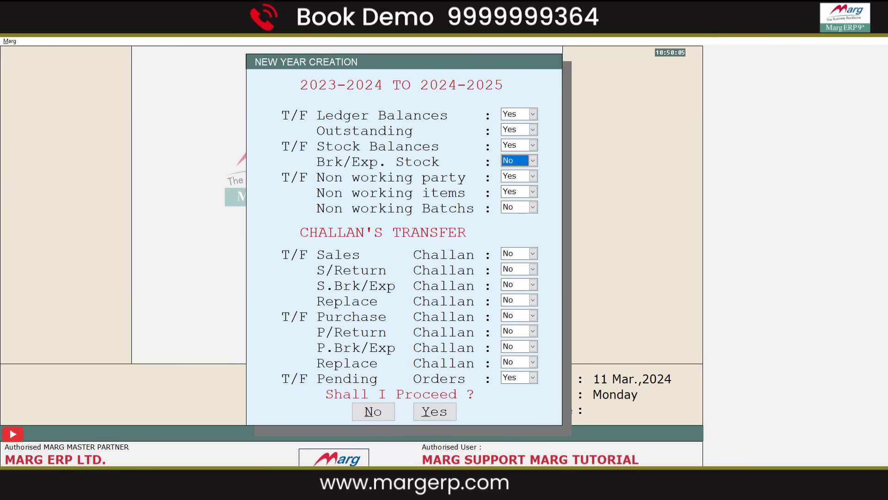
key(Return)
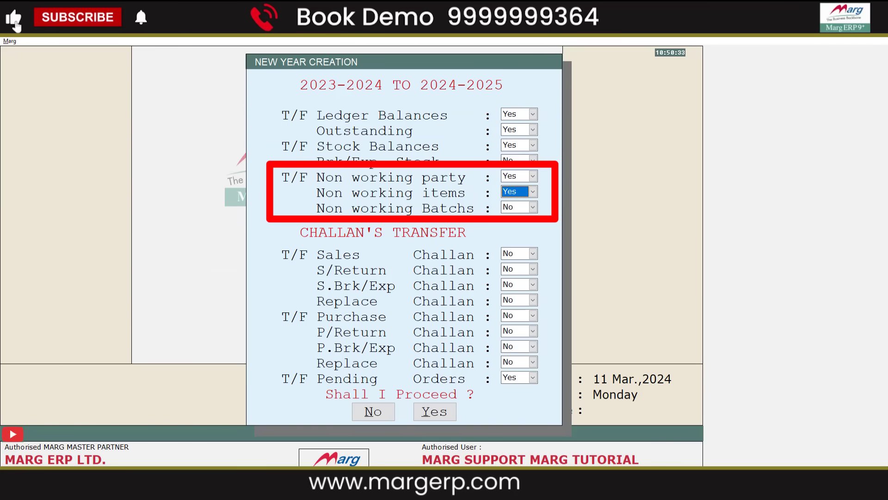
Step: Keep non-working parties and items at Yes and non-working batches at No
key(Return)
key(Up)
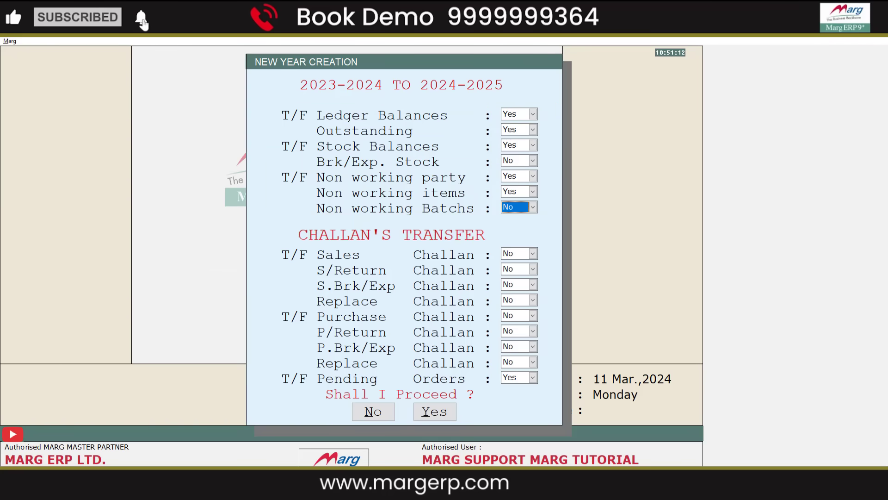
key(Return)
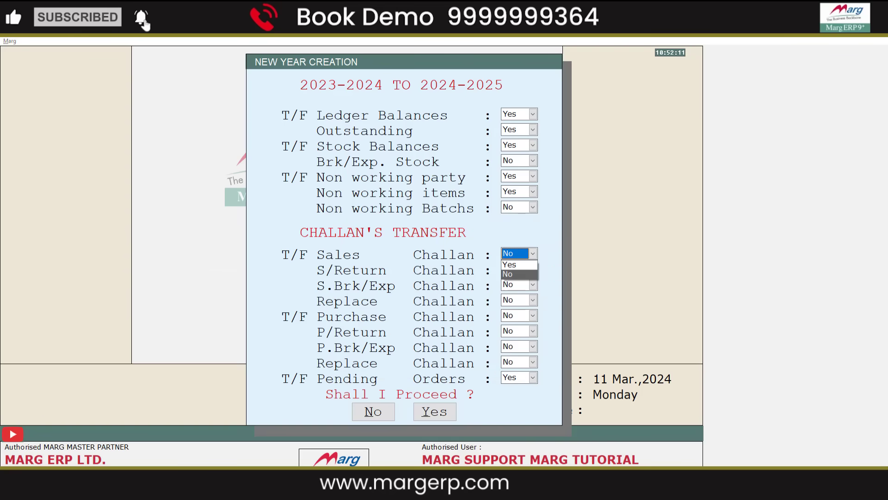
Step: Leave sales and sales return challans at No and set replacement challan to Yes
key(Return)
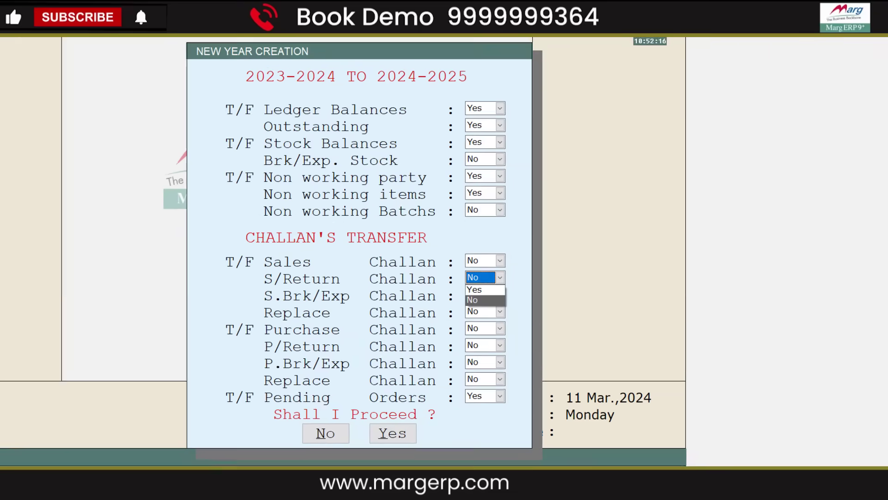
key(Return)
key(Return)
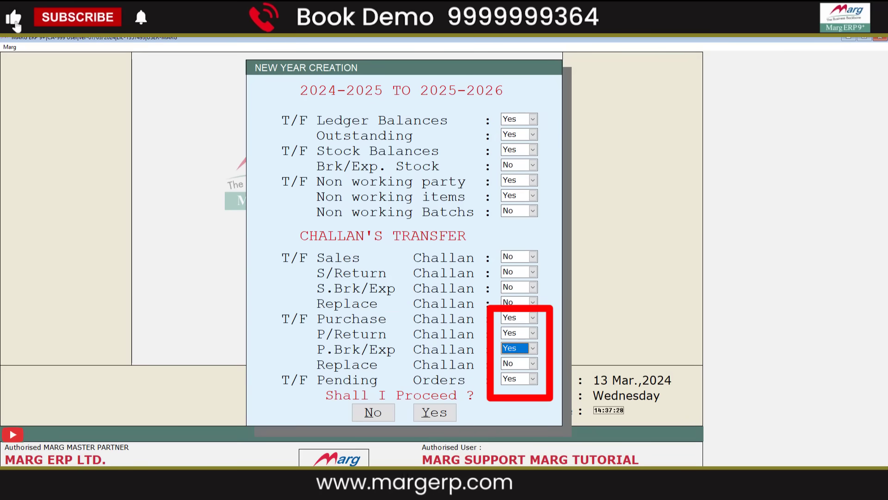
key(Return)
key(y)
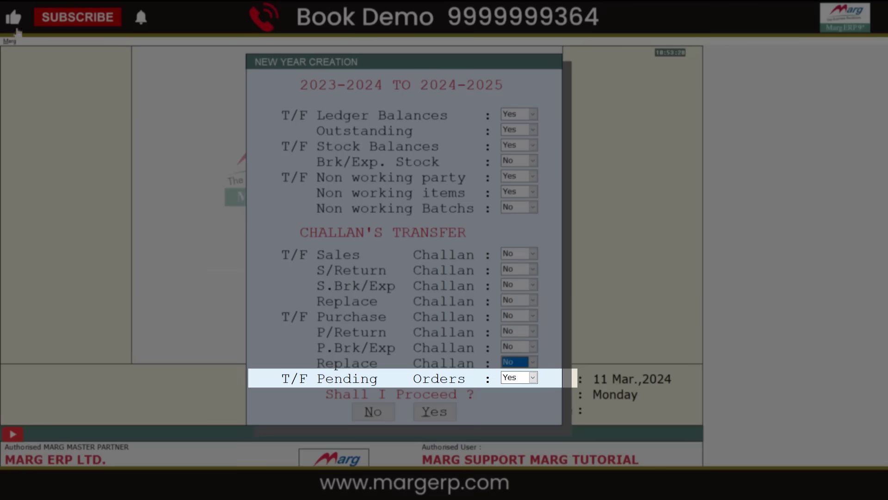
key(Return)
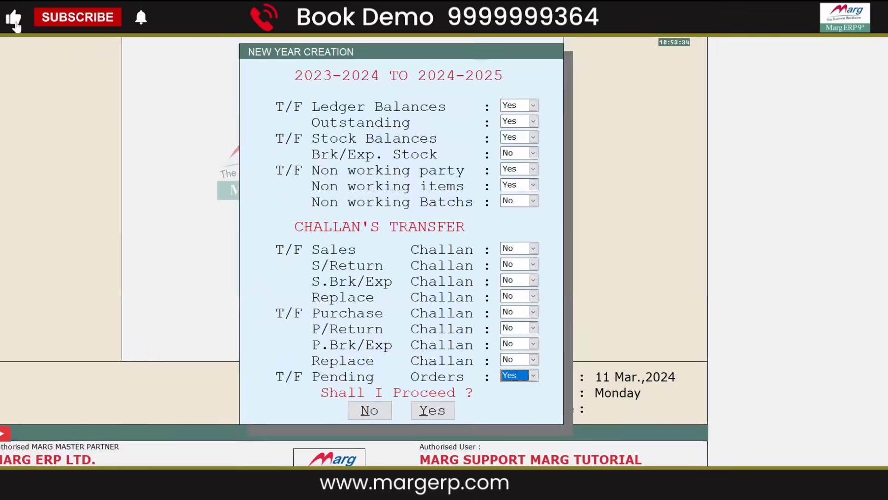
Step: Set pending orders to transfer and proceed with creating the 2024-2025 year
key(alt+Down)
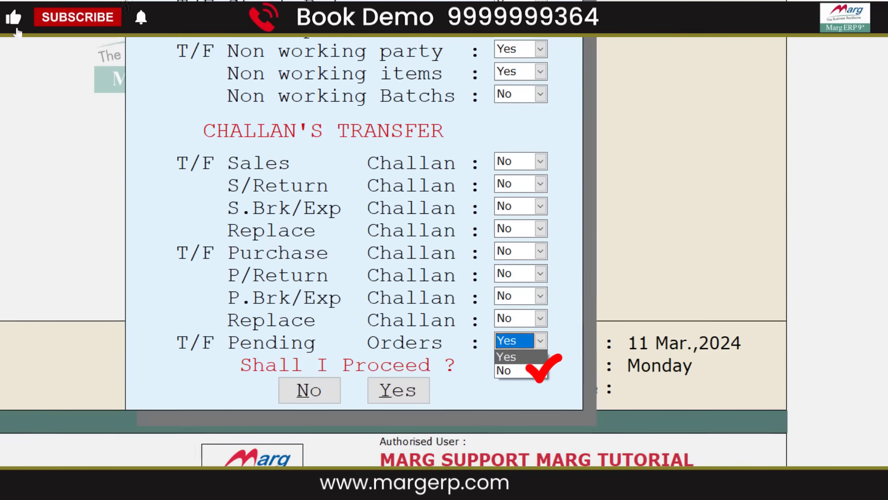
key(Return)
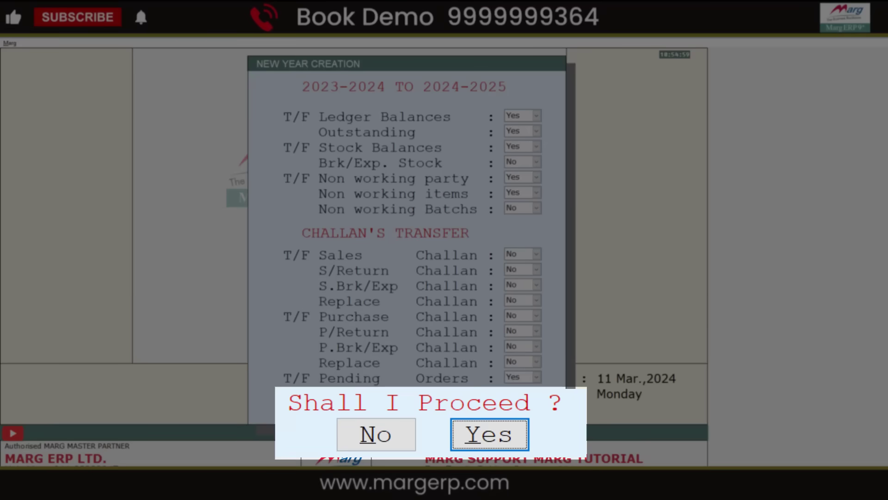
key(Return)
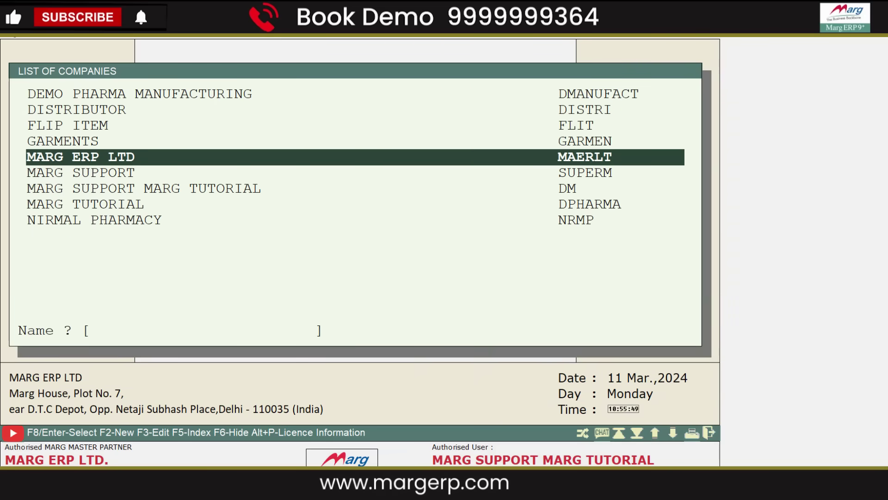
Step: Open the MARG ERP LTD company
key(Return)
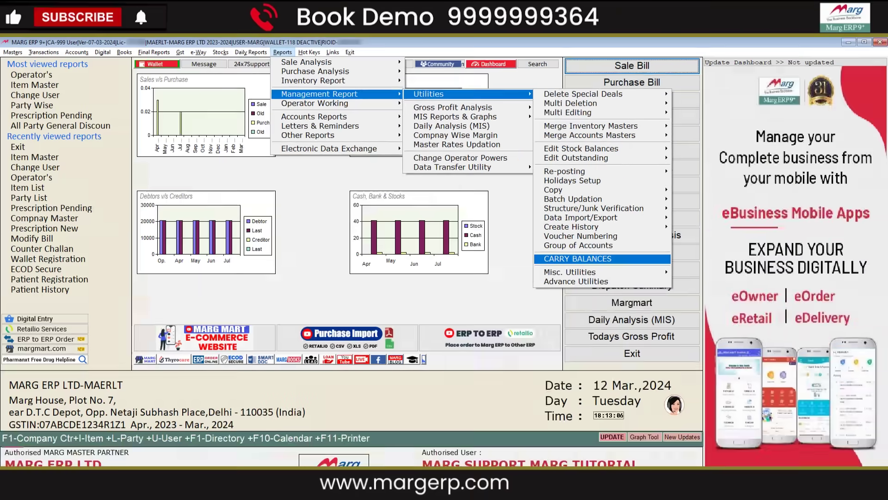
Step: Carry 2023-24 balances into 2024-25, including post-dated cheques and general reminders
click(716, 351)
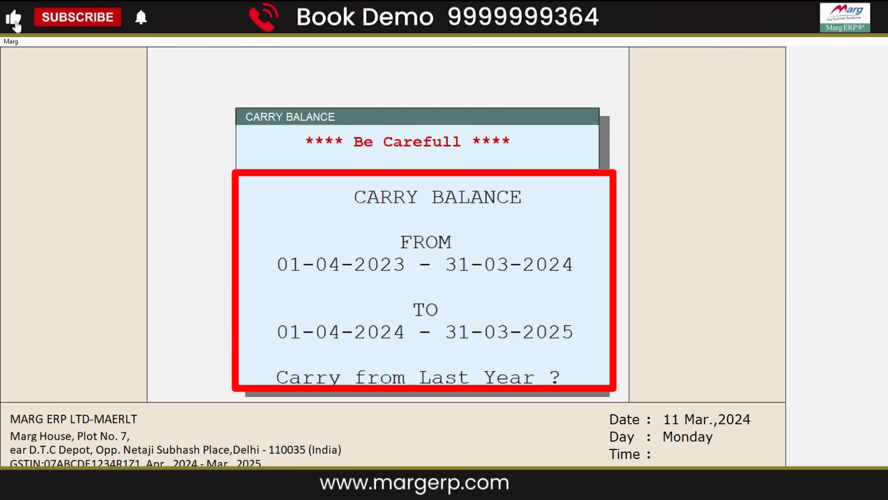
click(386, 350)
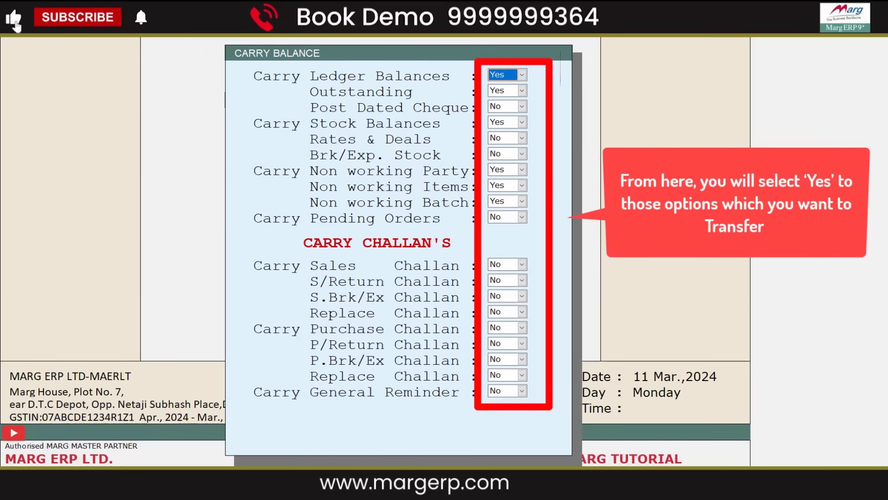
key(Return)
key(Return)
key(Return)
key(Return)
key(Return)
key(Return)
key(Return)
key(Return)
key(Return)
key(Return)
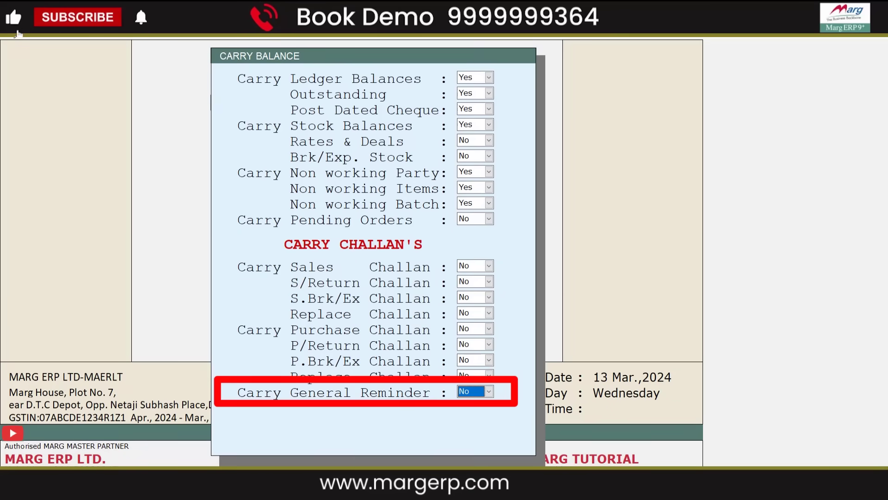
key(y)
key(Return)
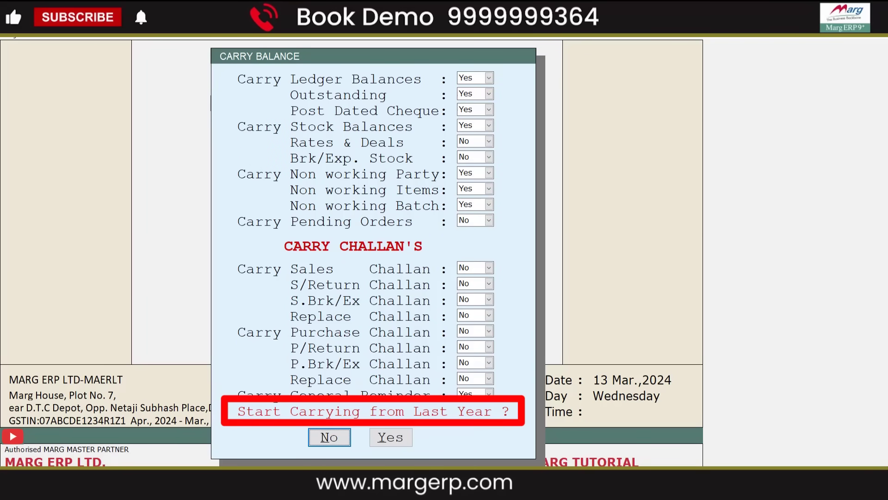
click(391, 439)
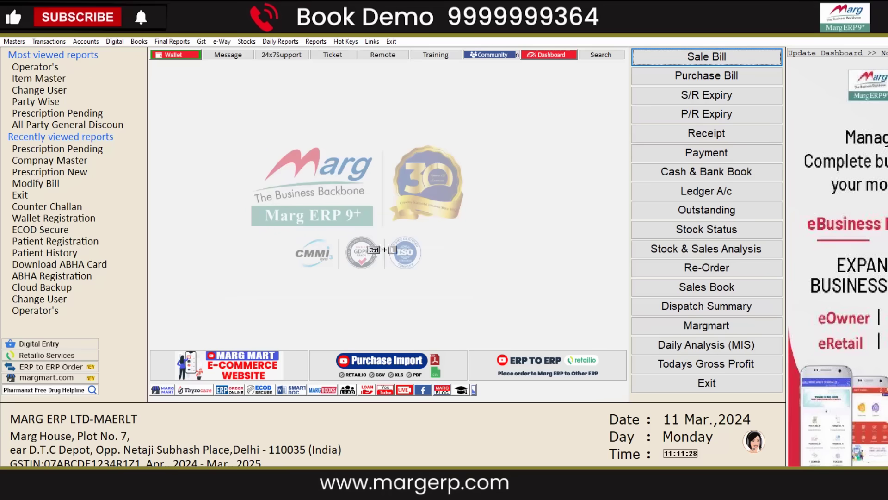
Step: Check the carried-forward ledger accounts list and browse the stock items list
key(ctrl+l)
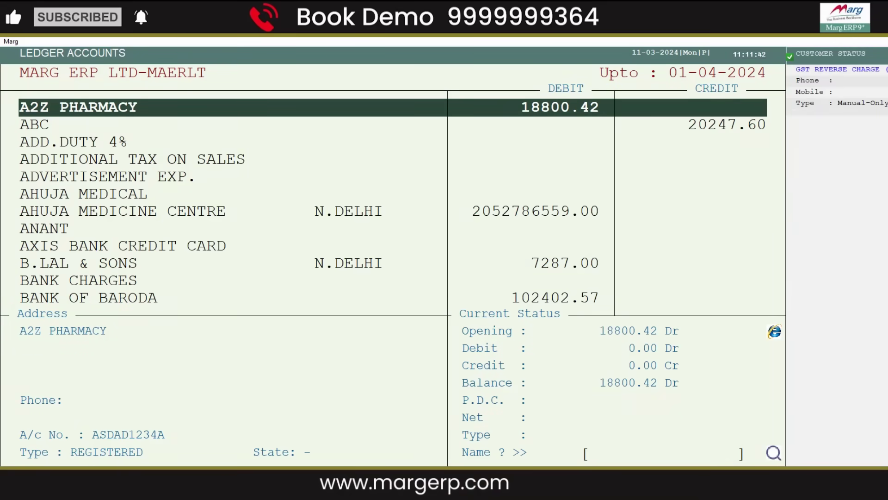
key(Escape)
key(ctrl+i)
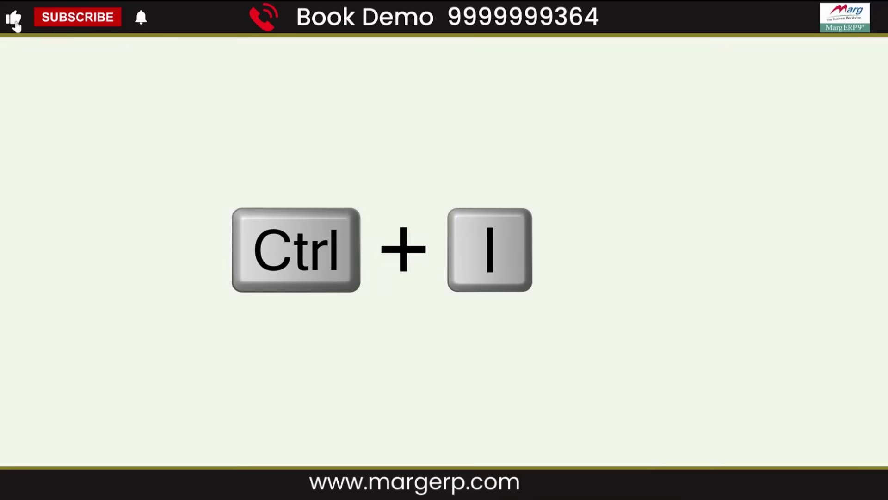
key(Down)
key(Down)
key(Down)
key(Down)
key(Down)
key(Down)
key(Home)
key(Down)
key(Down)
key(Escape)
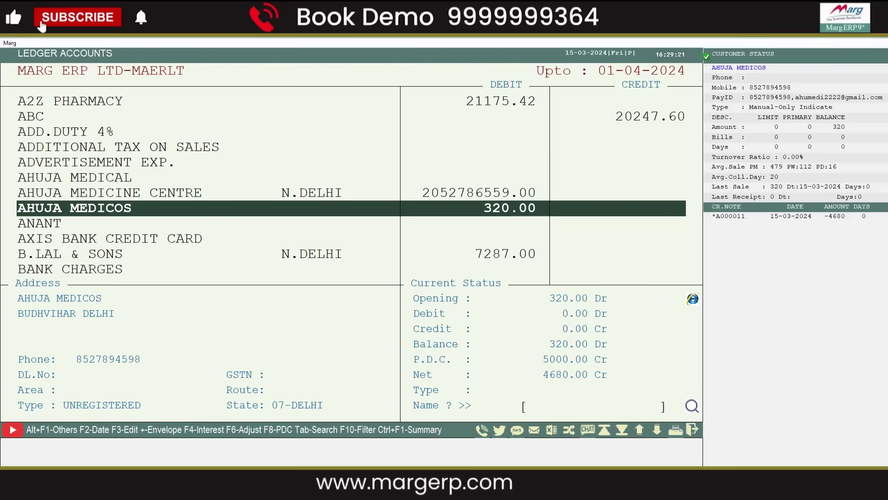
Step: View the AHUJA MEDICOS ledger merged with last year's entries
key(Return)
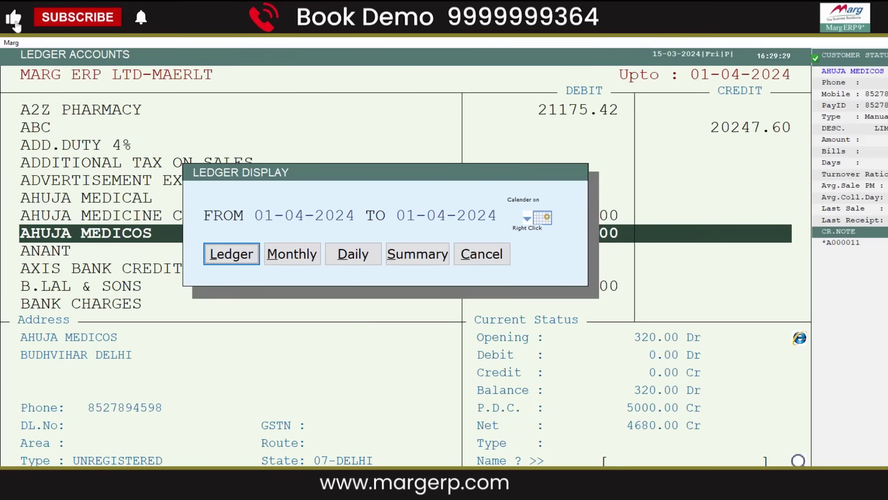
key(Return)
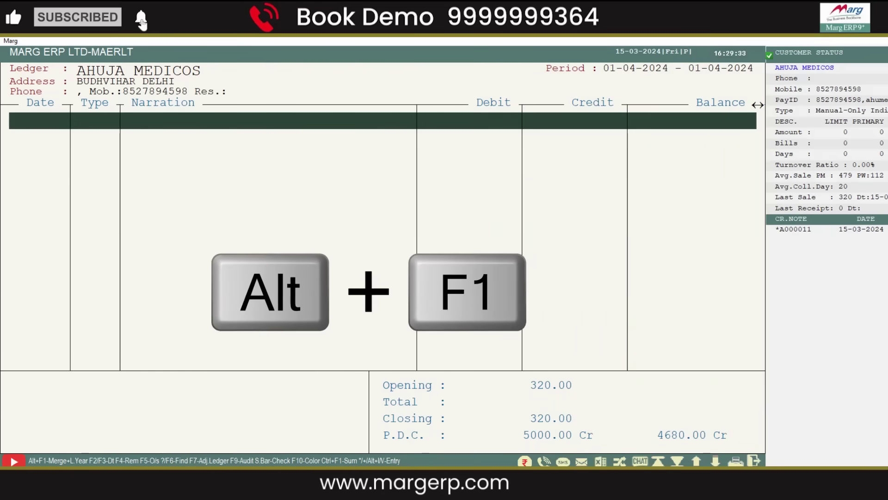
key(alt+F1)
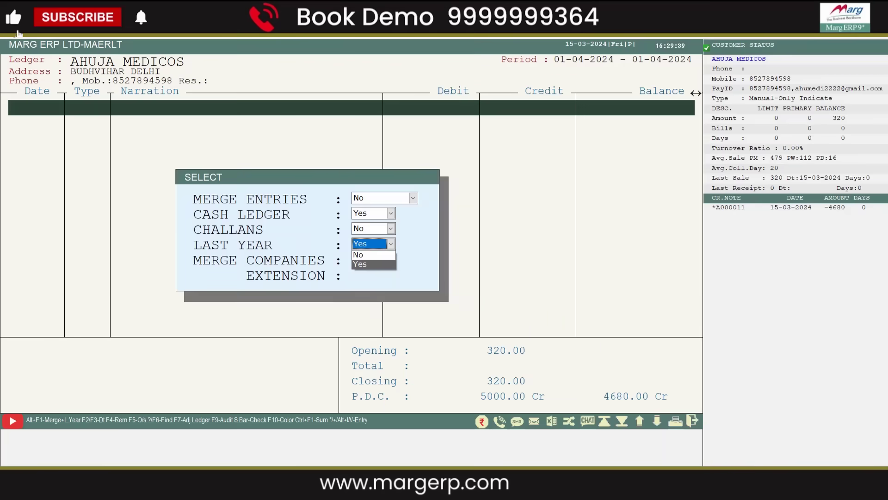
key(Return)
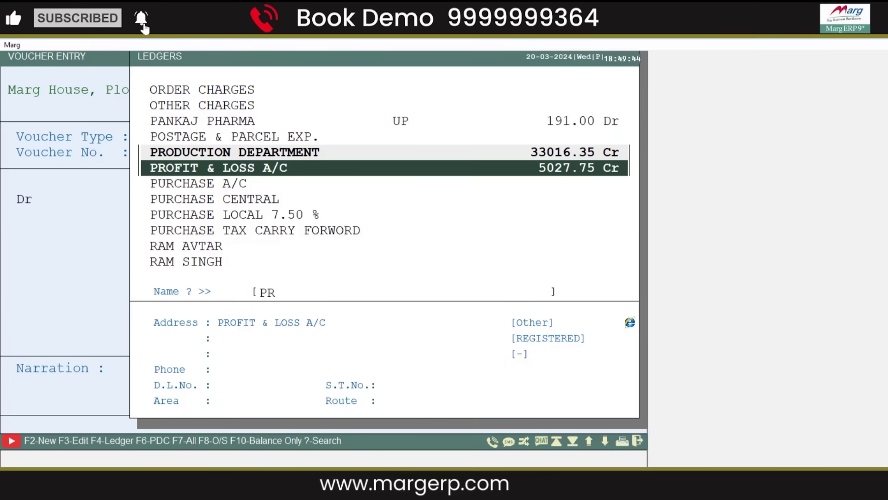
Step: Journal 5027.75 from PROFIT & LOSS A/C to CAPITAL ACCOUNT, narrated 'BEING PROFIT TRANSFER TO OWNER'S CAPITAL A/C'
key(Return)
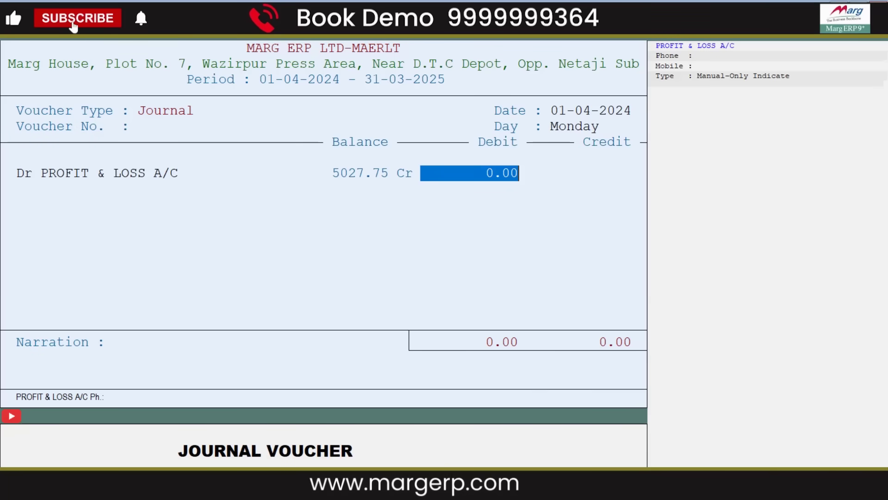
text(5027.75)
key(Return)
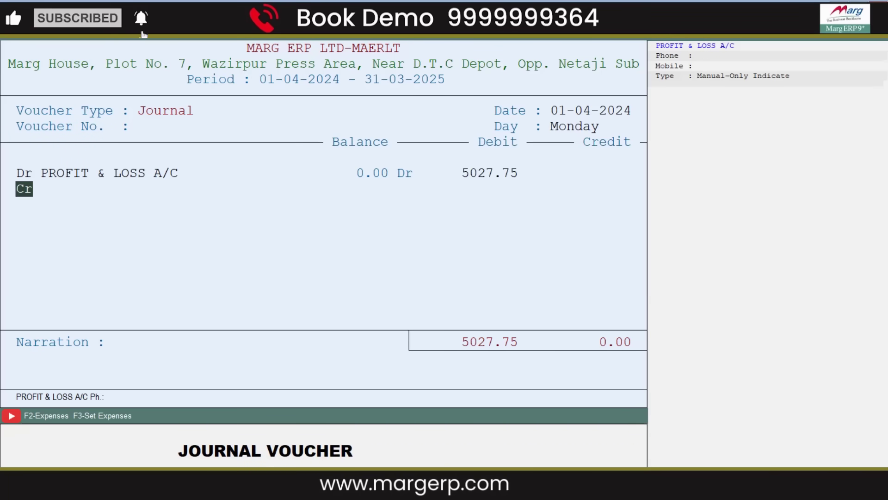
text(CA)
key(Return)
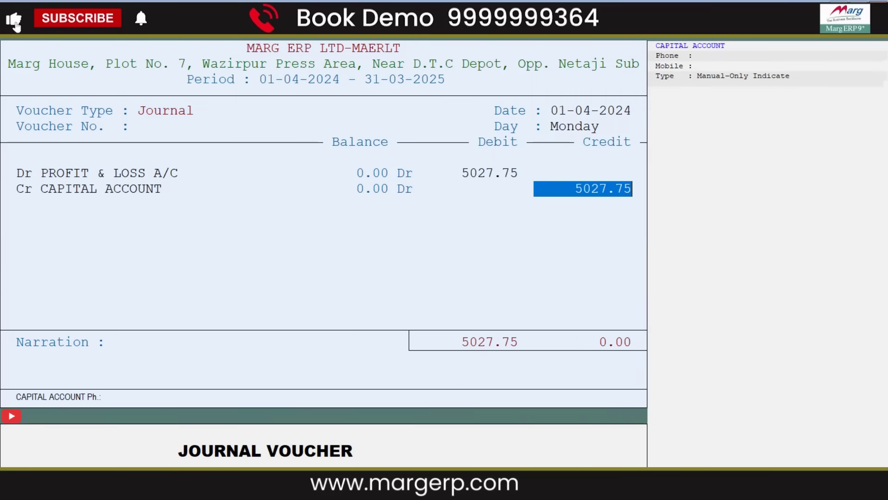
key(Return)
text(BEING PROFIT TRANSFER TO OWNER'S CAPITAL A/C)
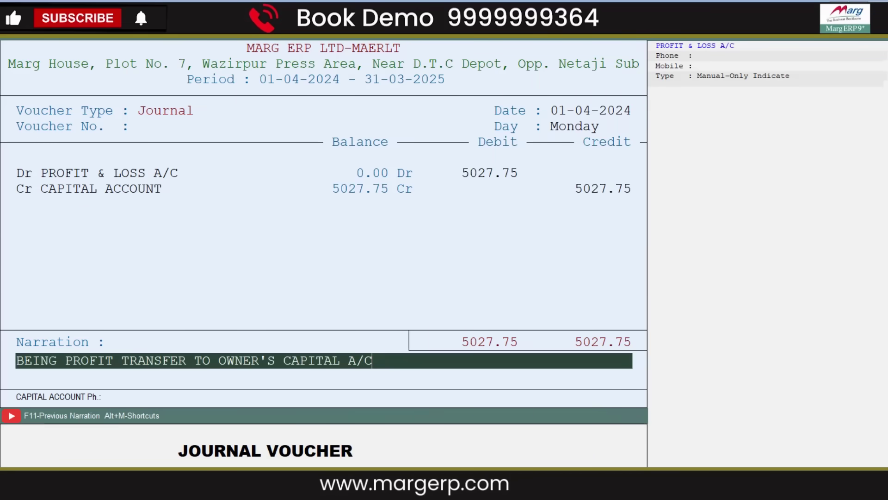
key(Return)
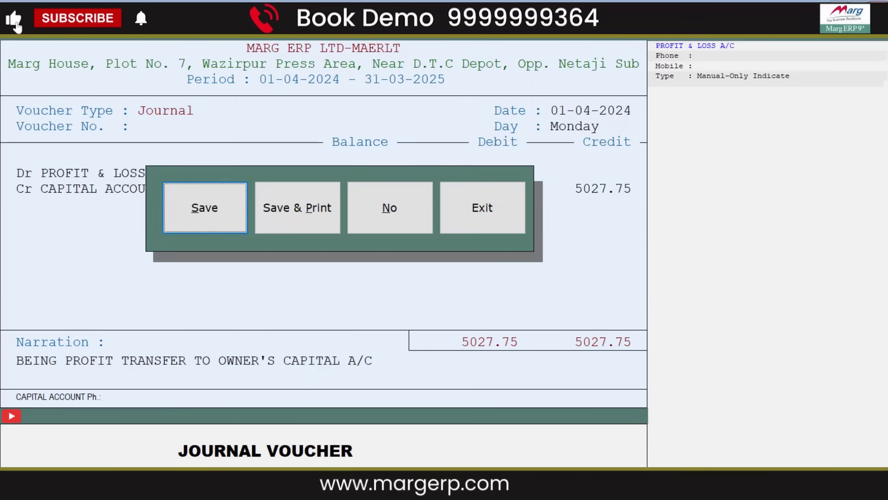